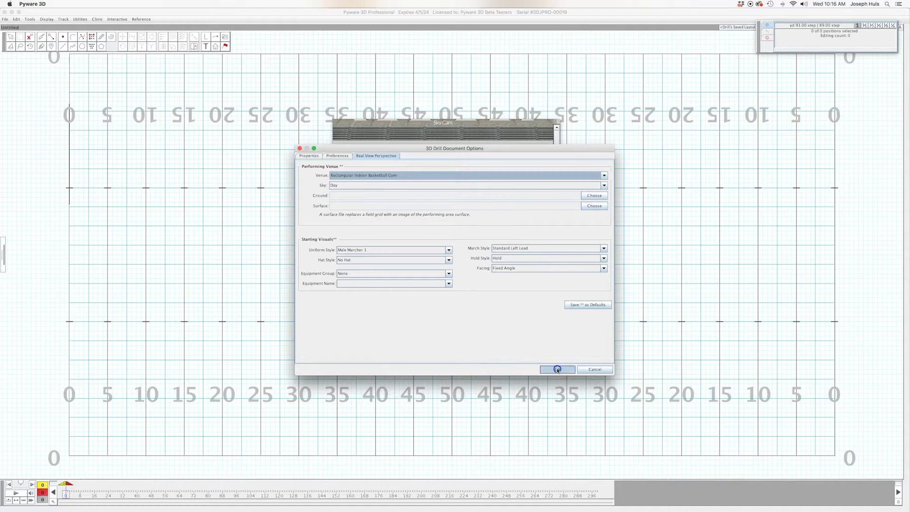
# Step: Open the Grid Designer and bring up the saved grid layout files for loading
pyautogui.moveTo(443, 203); pyautogui.dragTo(445, 202)
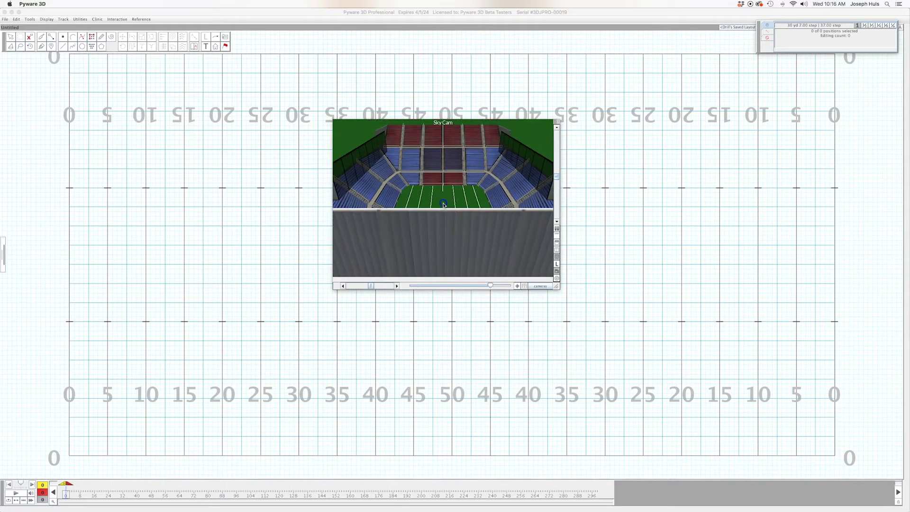
pyautogui.scroll(5, 453, 224)
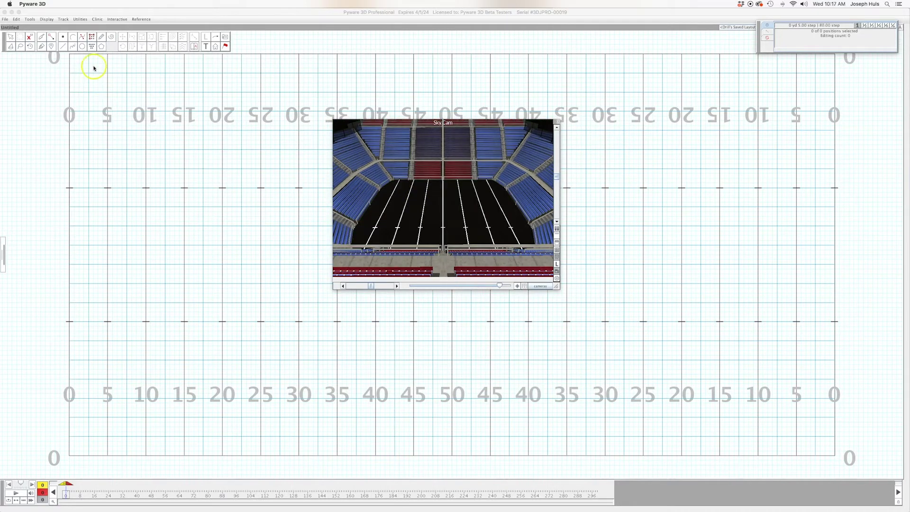
pyautogui.click(80, 20)
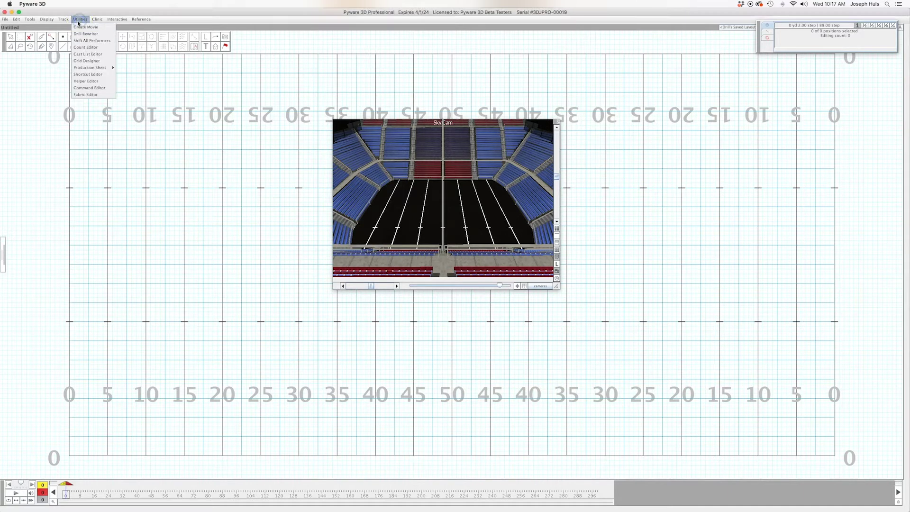
pyautogui.click(79, 61)
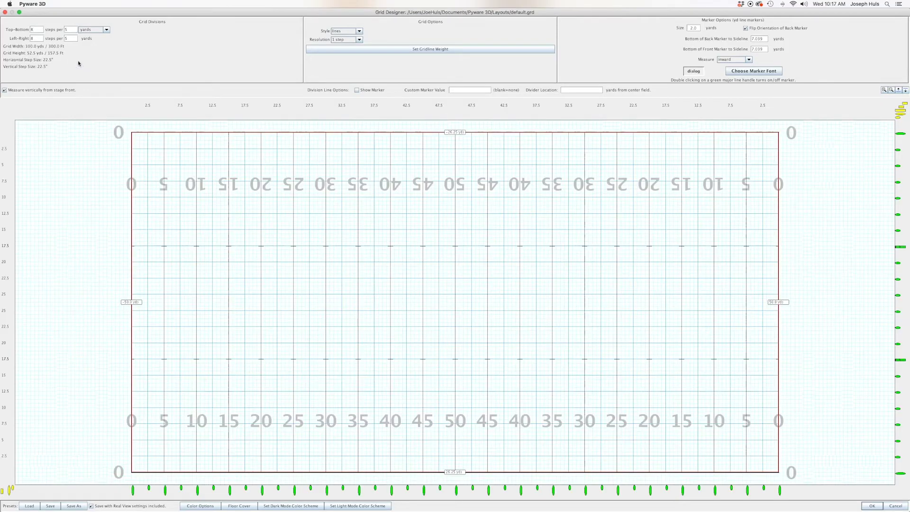
pyautogui.click(464, 134)
pyautogui.click(25, 508)
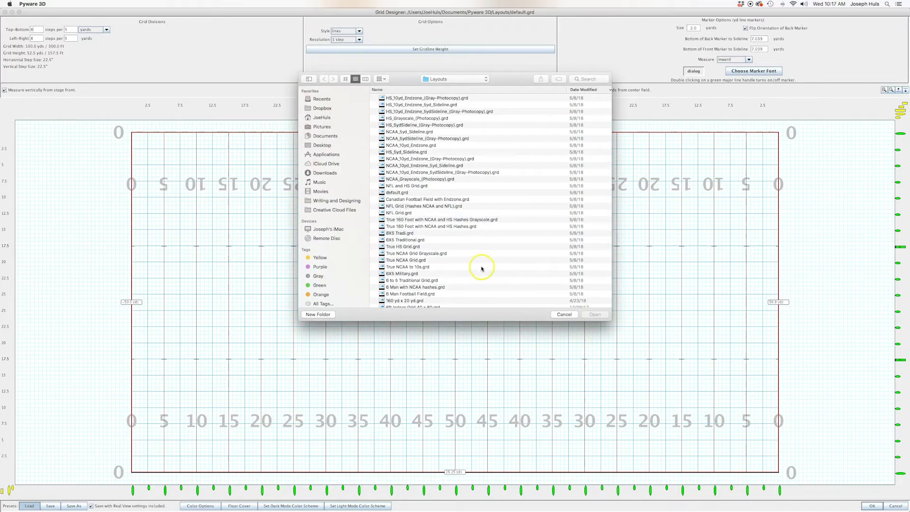
# Step: Load the "8 x 5 - 50ft x 70ft.grd" layout from the saved grid files
pyautogui.scroll(-10, 481, 269)
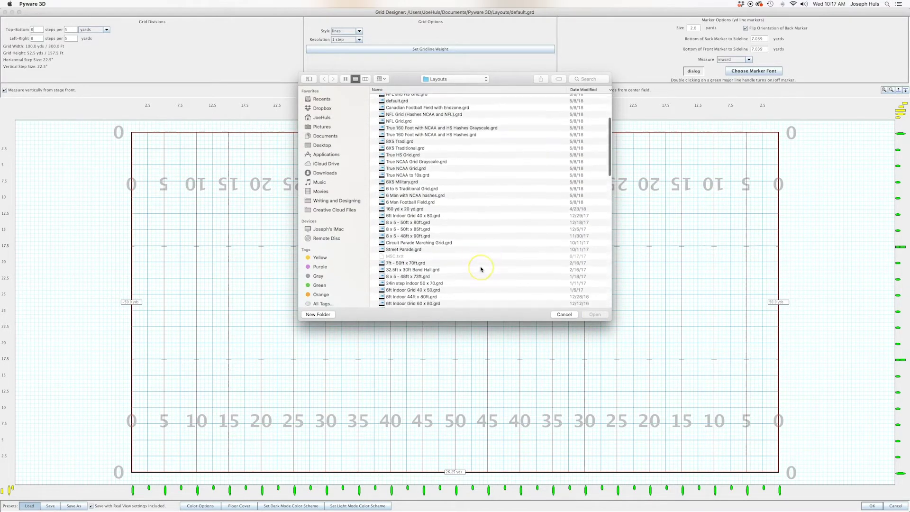
pyautogui.scroll(-3, 481, 268)
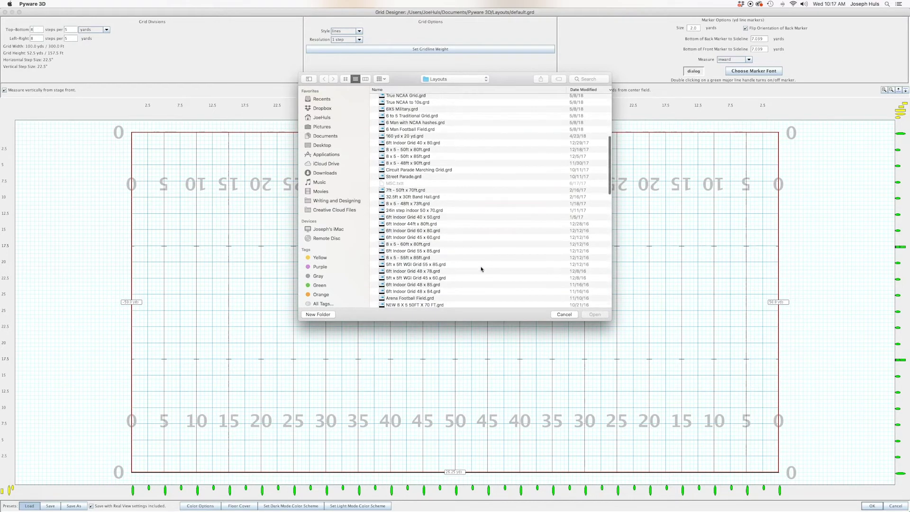
pyautogui.scroll(-6, 483, 270)
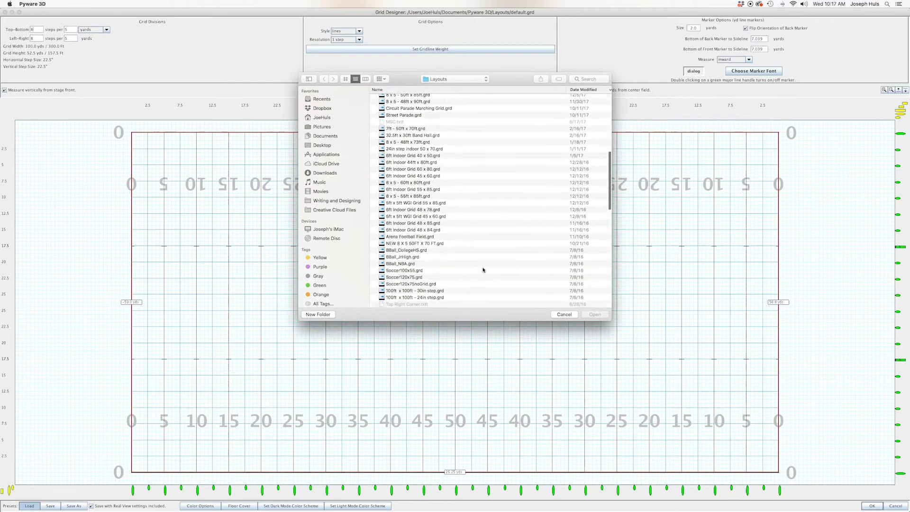
pyautogui.scroll(-5, 483, 270)
pyautogui.scroll(-1, 484, 269)
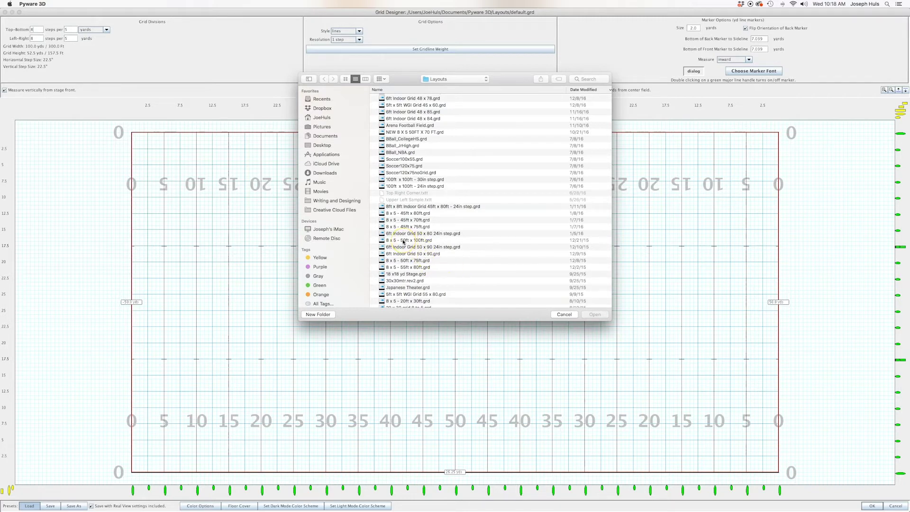
pyautogui.click(413, 214)
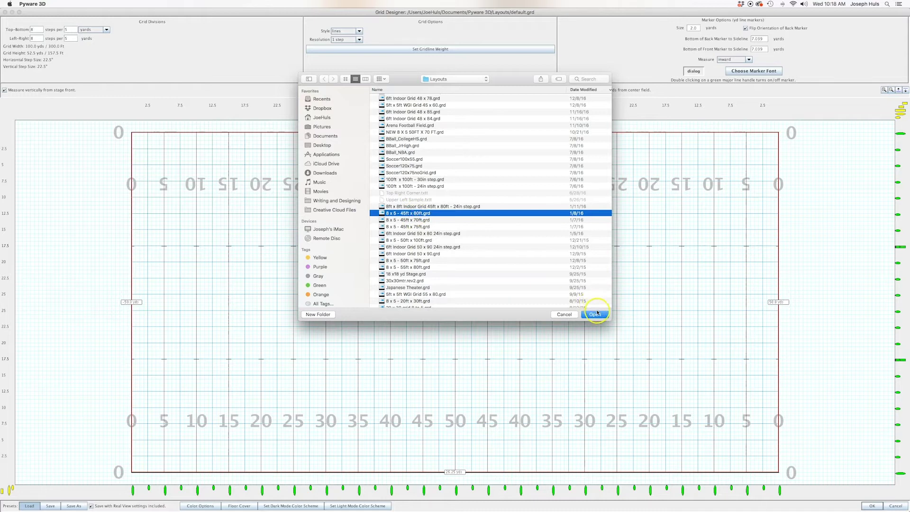
pyautogui.click(409, 241)
pyautogui.click(432, 261)
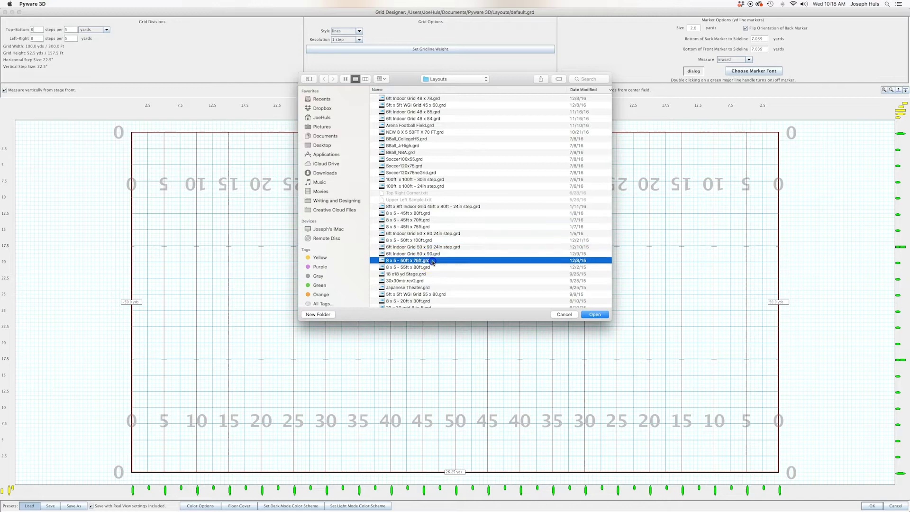
pyautogui.scroll(-3, 433, 263)
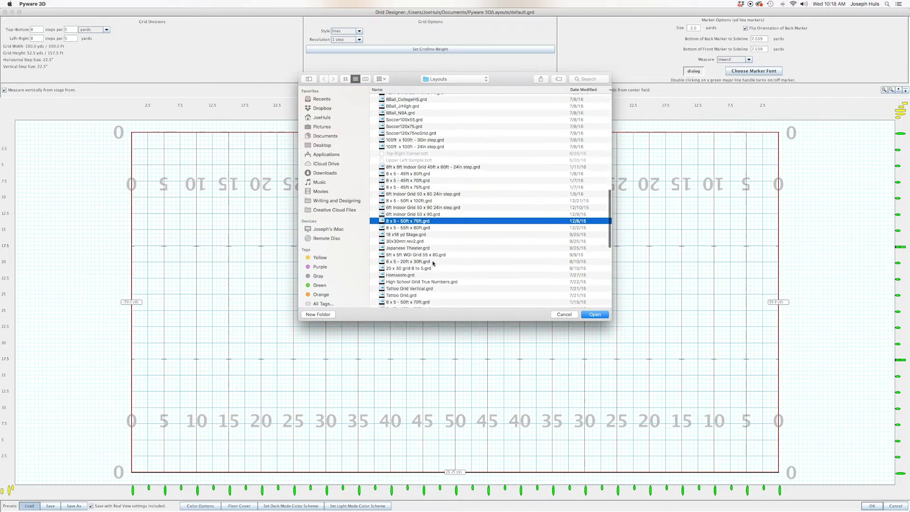
pyautogui.scroll(-4, 433, 264)
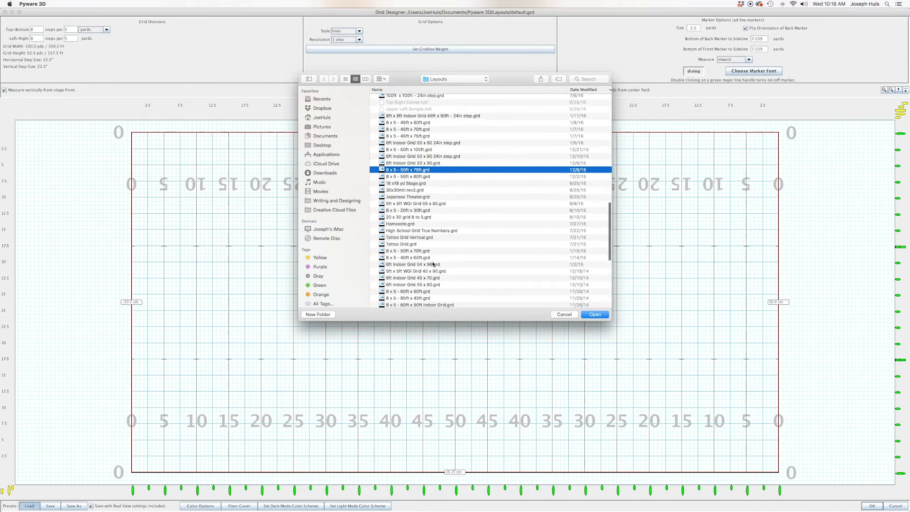
pyautogui.click(414, 250)
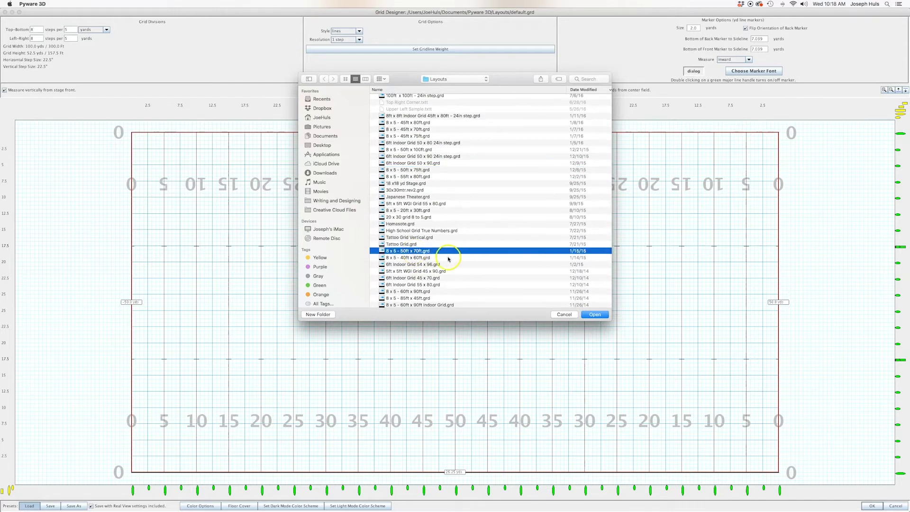
pyautogui.click(440, 290)
pyautogui.scroll(-1, 439, 290)
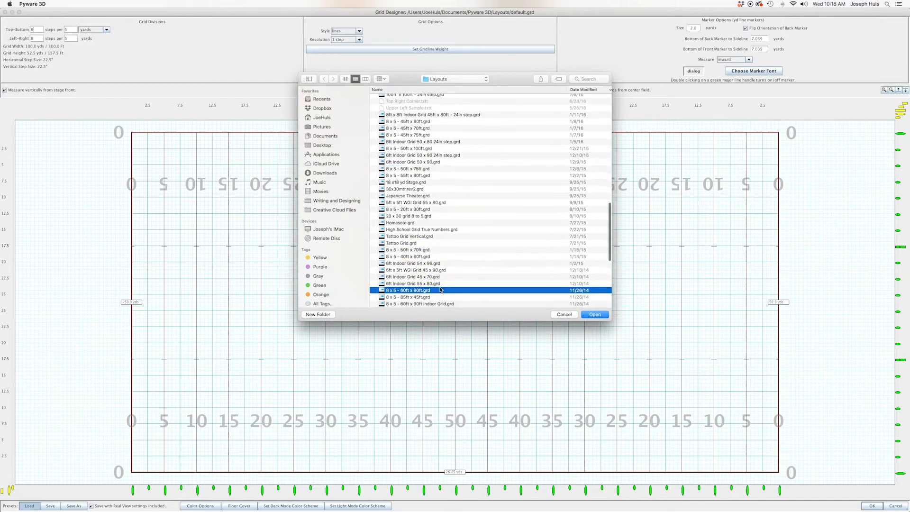
pyautogui.click(420, 250)
pyautogui.click(595, 315)
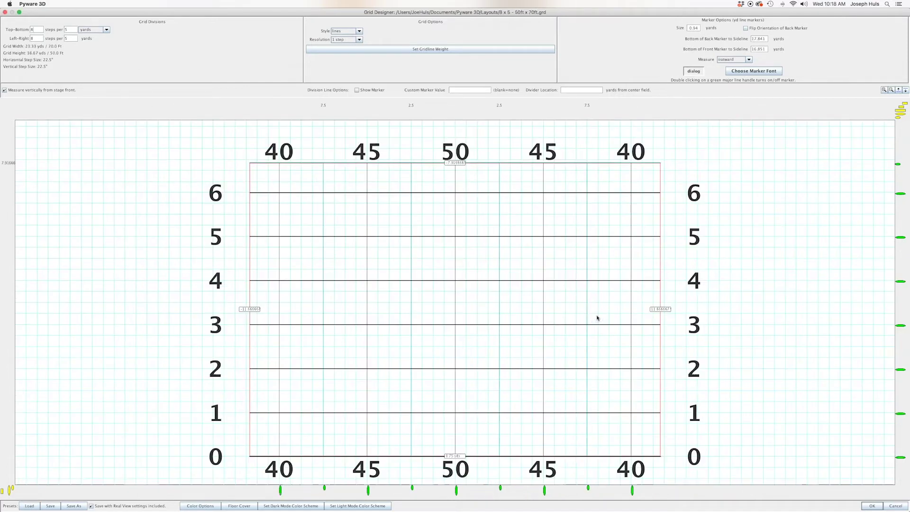
pyautogui.click(589, 316)
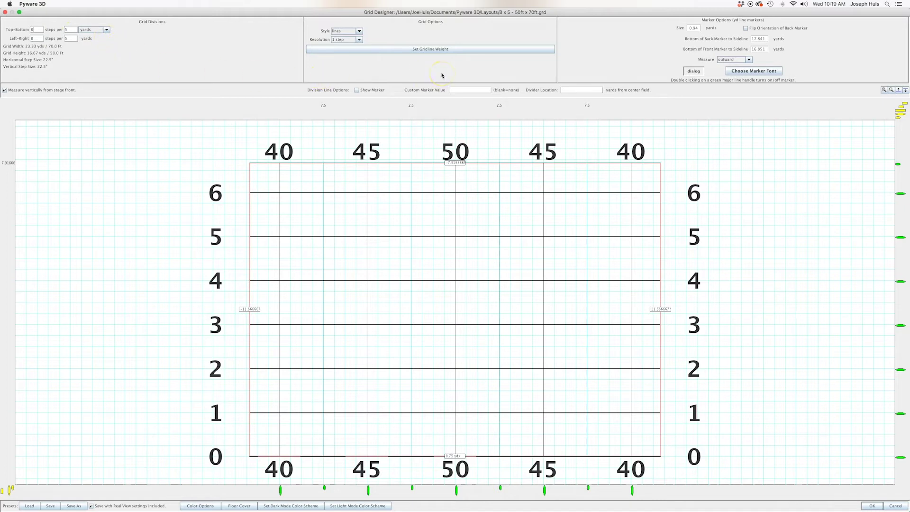
# Step: Adjust the sideline weight in the gridline weight options and apply the grid design to the drill
pyautogui.click(451, 49)
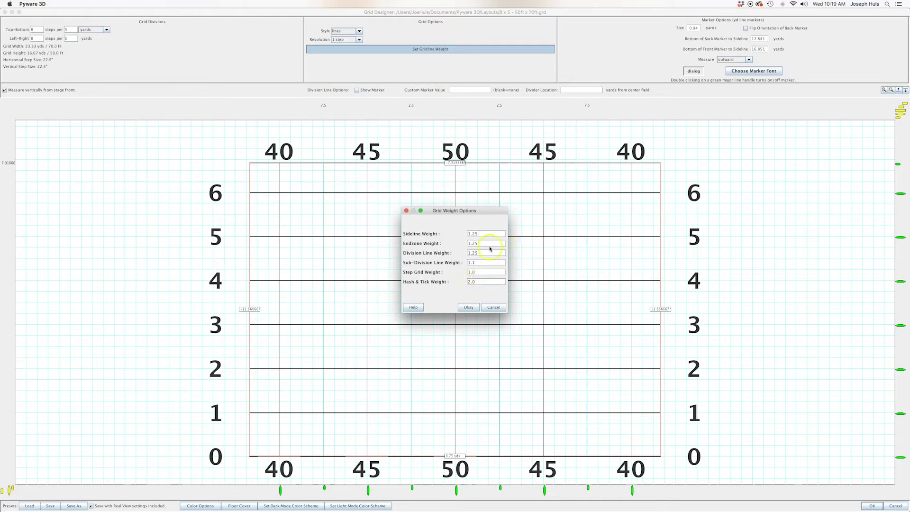
pyautogui.moveTo(484, 234); pyautogui.dragTo(455, 235)
pyautogui.click(469, 307)
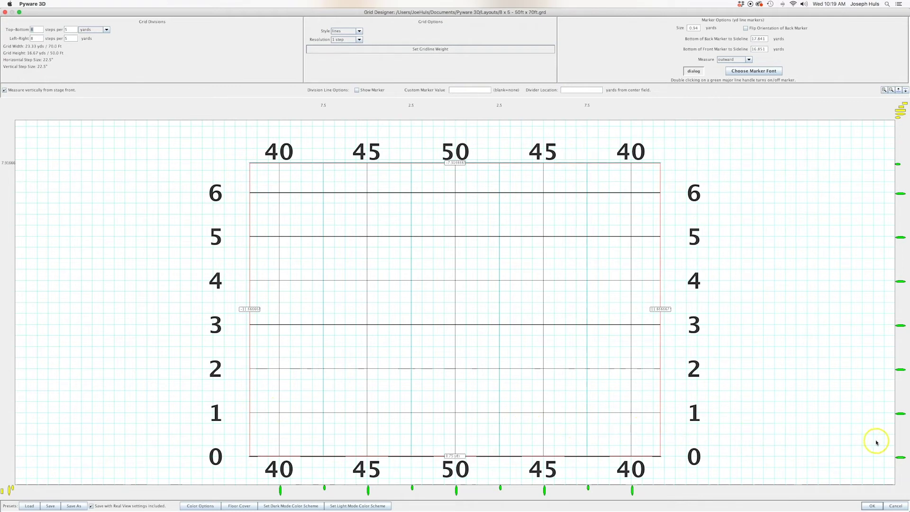
pyautogui.click(872, 506)
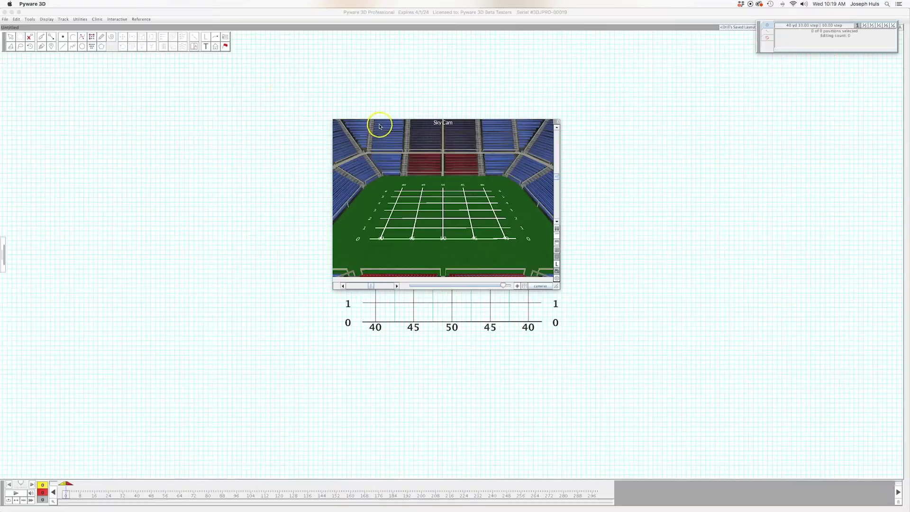
# Step: Set the Real View ground image to Black.jpg in the document options
pyautogui.click(5, 19)
pyautogui.moveTo(14, 114)
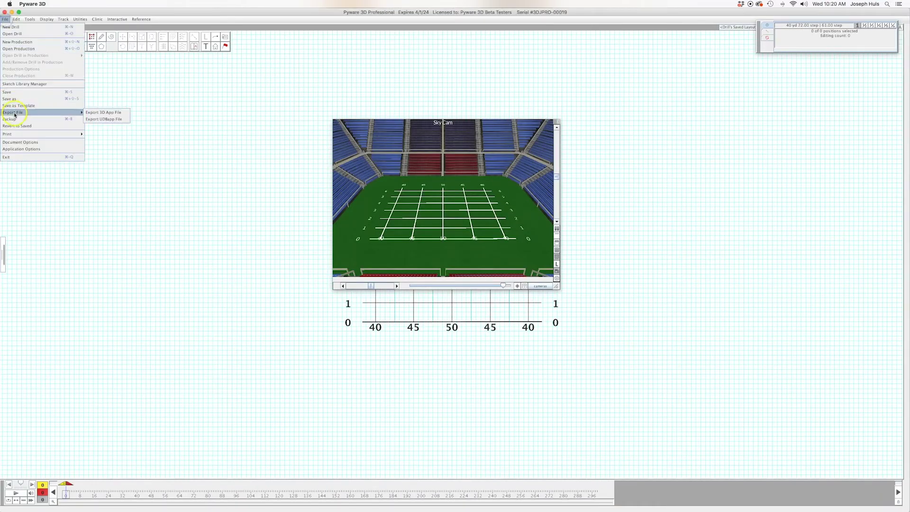
pyautogui.click(14, 142)
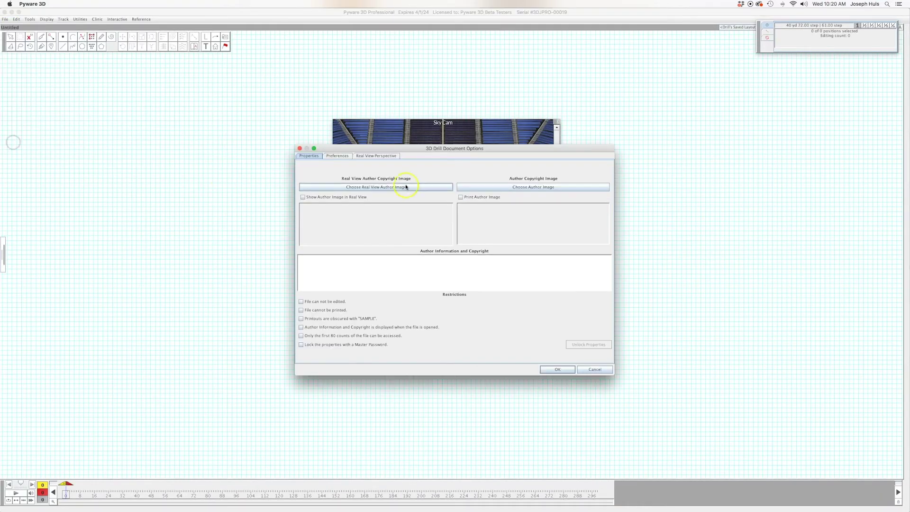
pyautogui.click(387, 156)
pyautogui.click(588, 196)
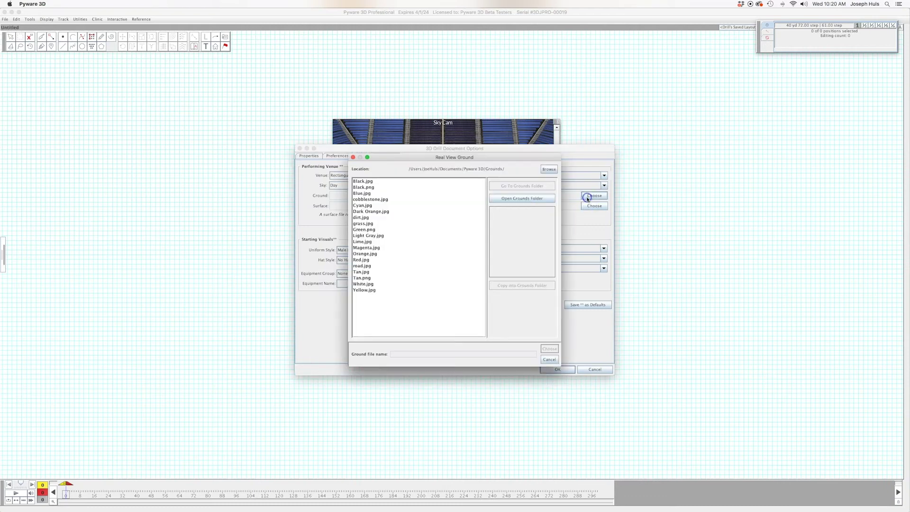
pyautogui.click(373, 183)
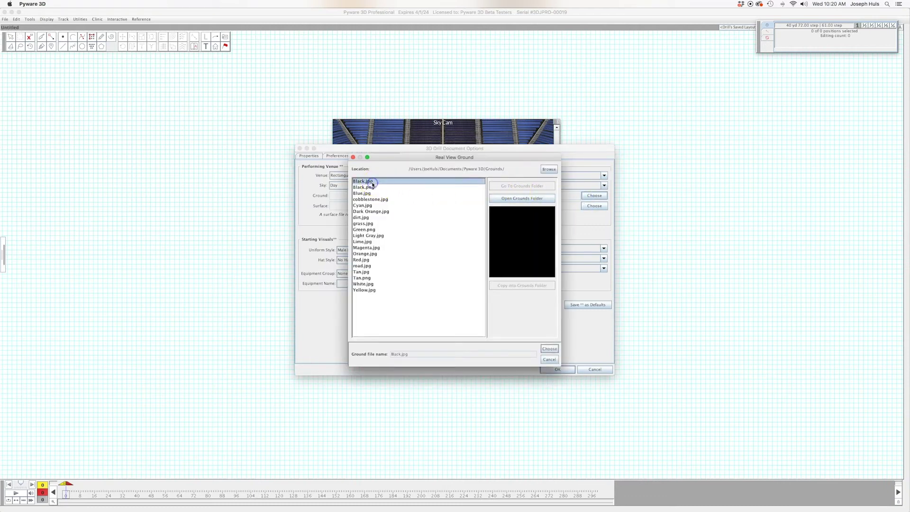
pyautogui.click(549, 349)
pyautogui.click(558, 369)
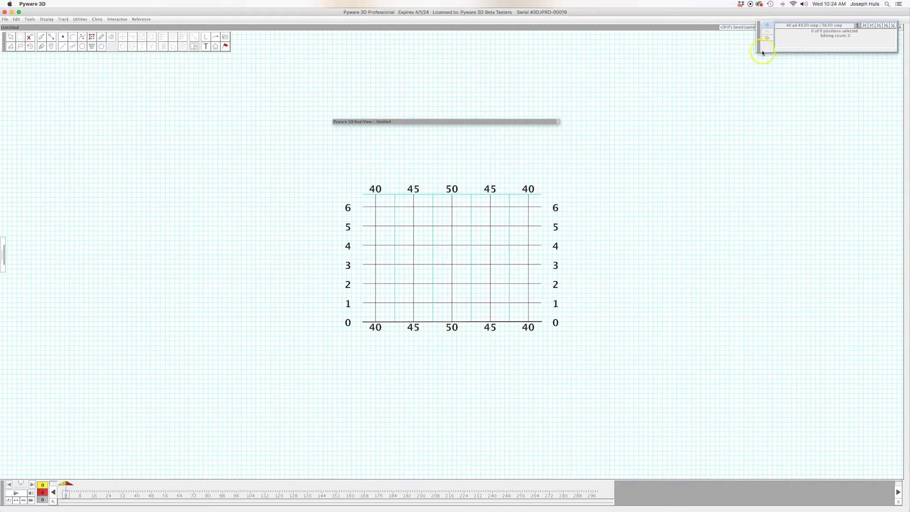
# Step: Move the position info palette clear of the view controls and enlarge the grid with the palettes hidden
pyautogui.moveTo(759, 48); pyautogui.dragTo(758, 68)
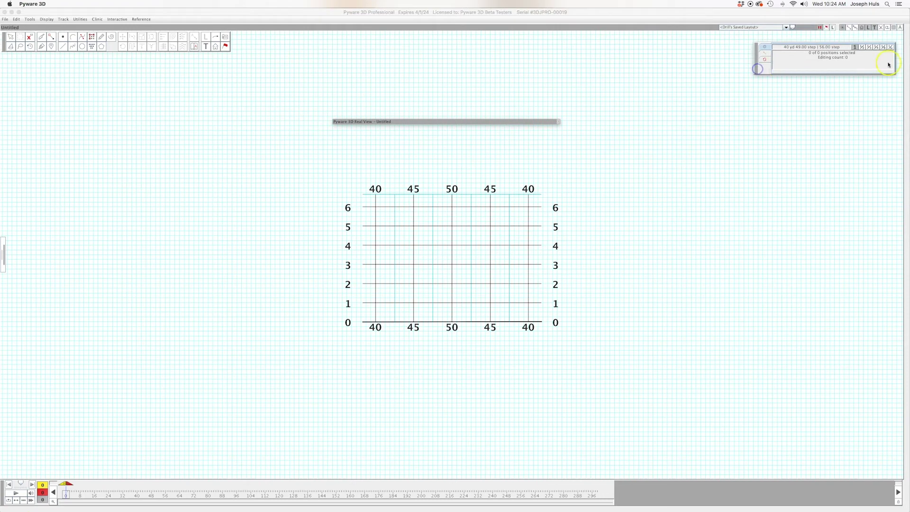
pyautogui.click(894, 27)
pyautogui.click(483, 196)
pyautogui.scroll(8, 476, 205)
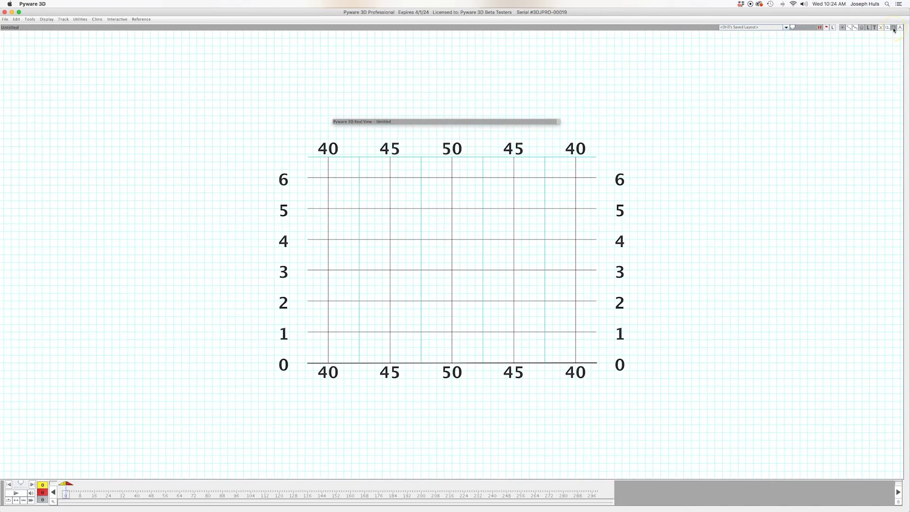
pyautogui.click(894, 29)
pyautogui.moveTo(511, 188); pyautogui.dragTo(449, 189)
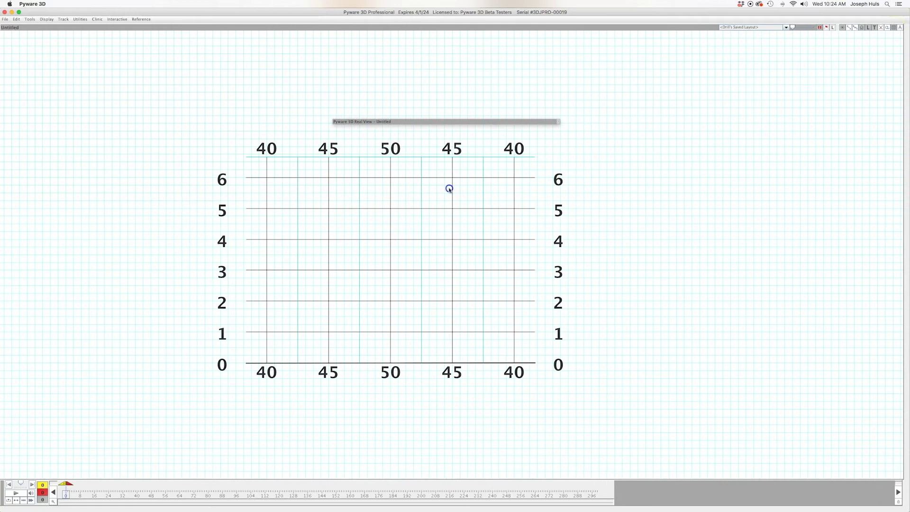
pyautogui.click(400, 202)
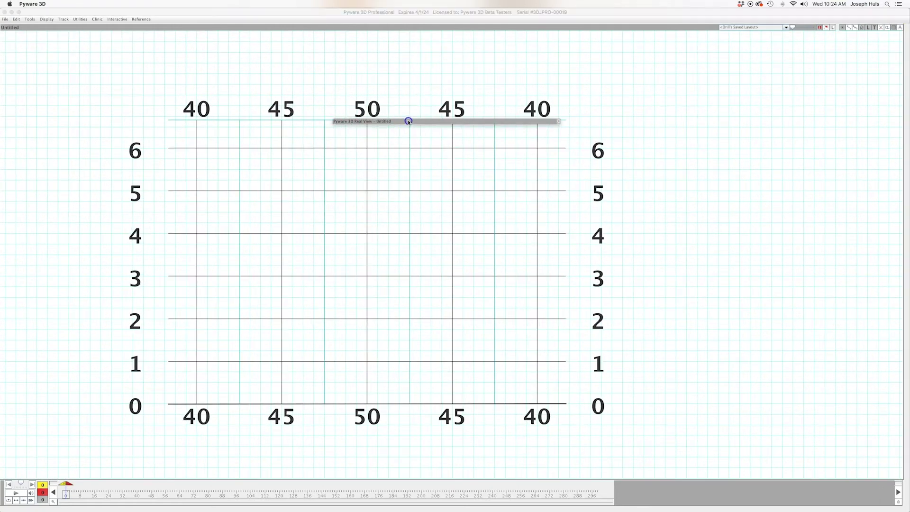
# Step: Move the collapsed Real View window above the grid, recentre the grid and show the tool palettes again
pyautogui.moveTo(409, 122); pyautogui.dragTo(391, 49)
pyautogui.moveTo(408, 133); pyautogui.dragTo(468, 133)
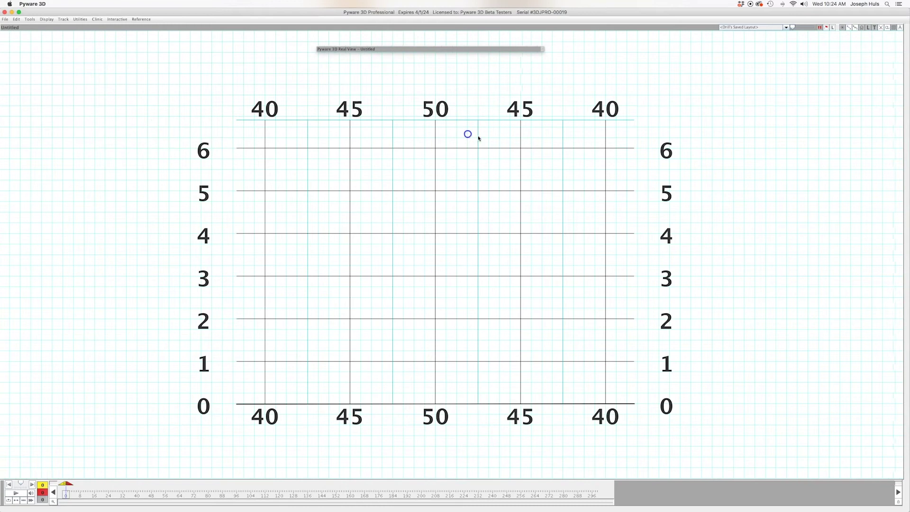
pyautogui.click(895, 28)
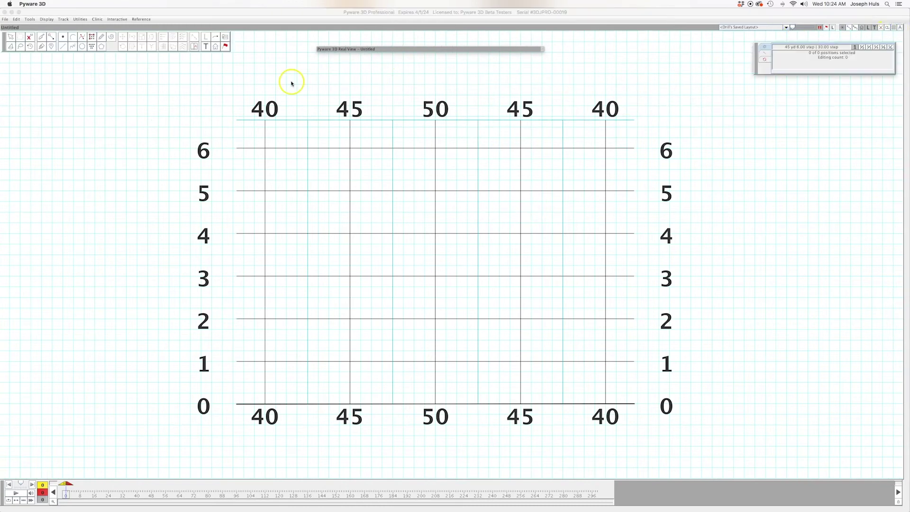
# Step: Add a floor cover spanning the whole grid from the front corner to the opposite back corner, using a finer step snap
pyautogui.click(226, 37)
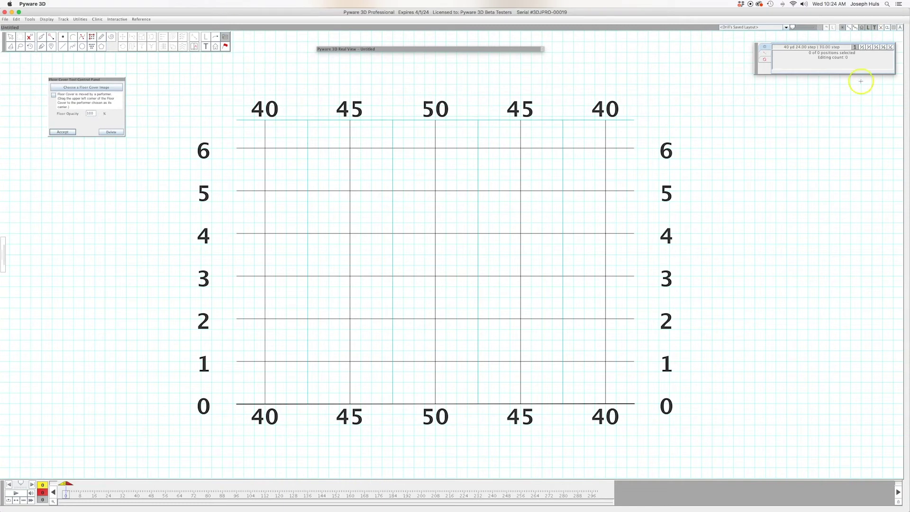
pyautogui.click(877, 48)
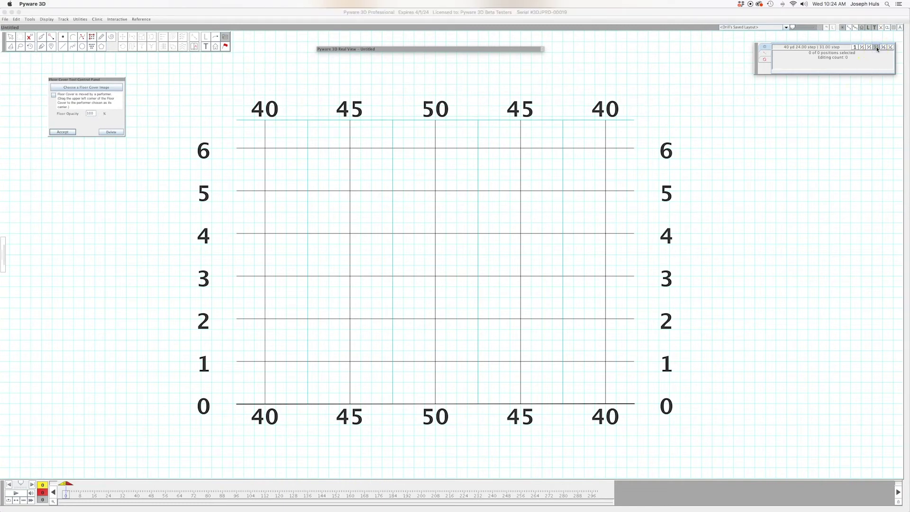
pyautogui.click(636, 404)
pyautogui.moveTo(636, 404); pyautogui.dragTo(237, 120)
pyautogui.click(100, 129)
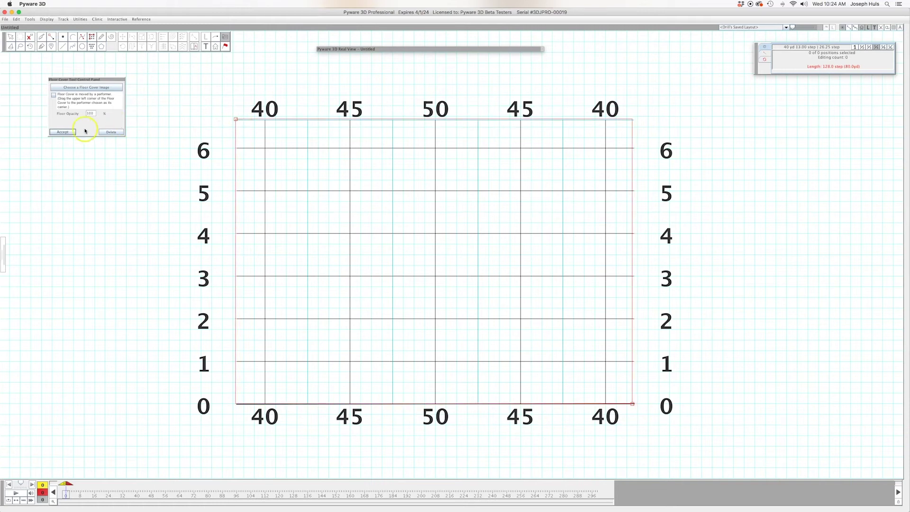
pyautogui.click(65, 133)
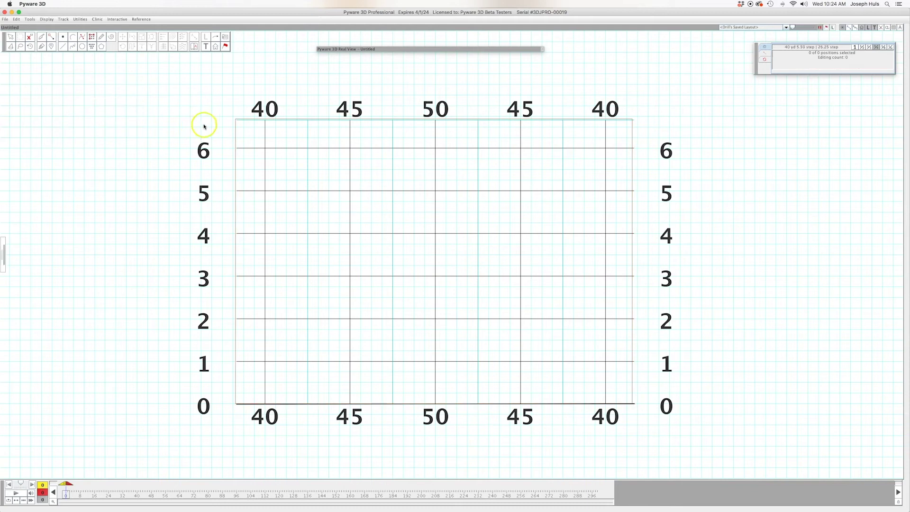
# Step: Extend the floor cover's front corner to the grid edge and apply the galaxy JPG from the Desktop as its image
pyautogui.click(225, 37)
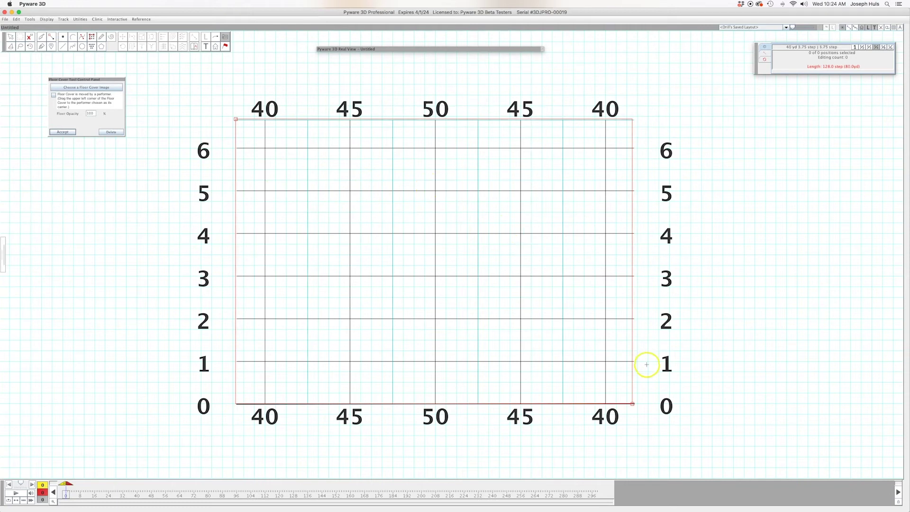
pyautogui.moveTo(633, 403); pyautogui.dragTo(636, 403)
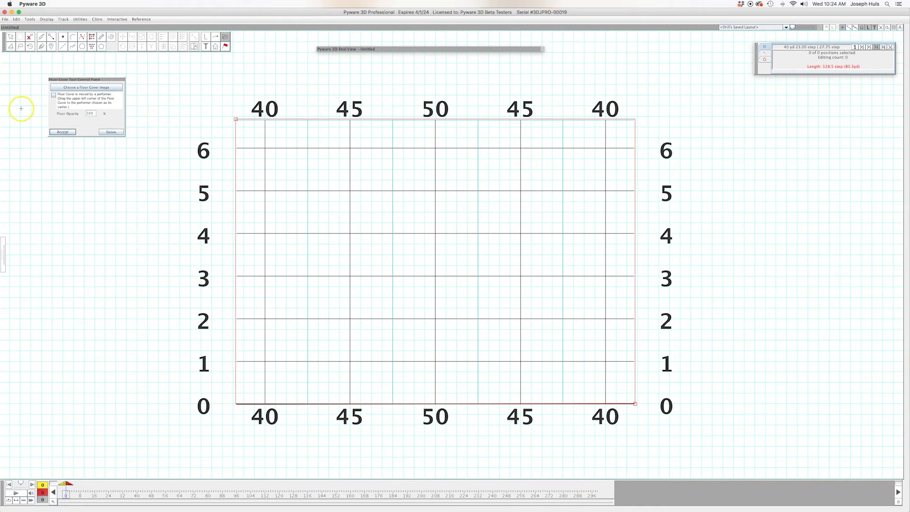
pyautogui.click(108, 90)
pyautogui.click(93, 89)
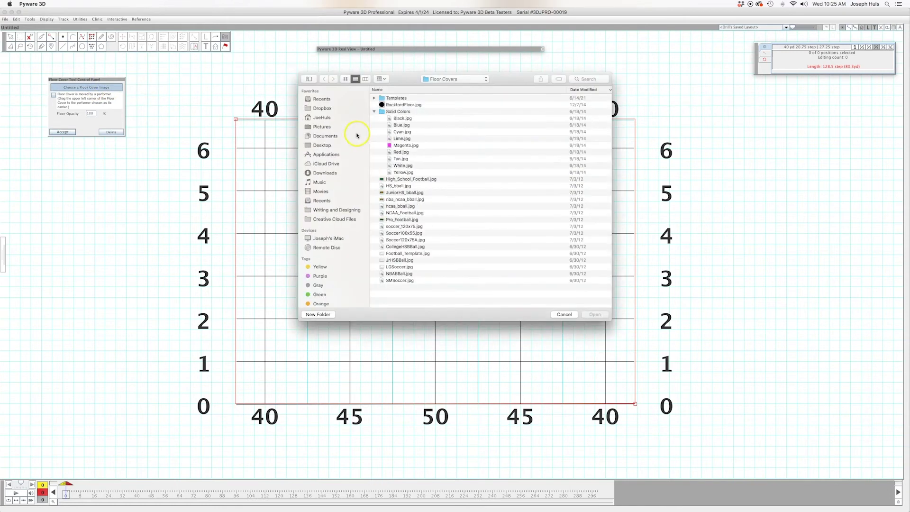
pyautogui.click(326, 147)
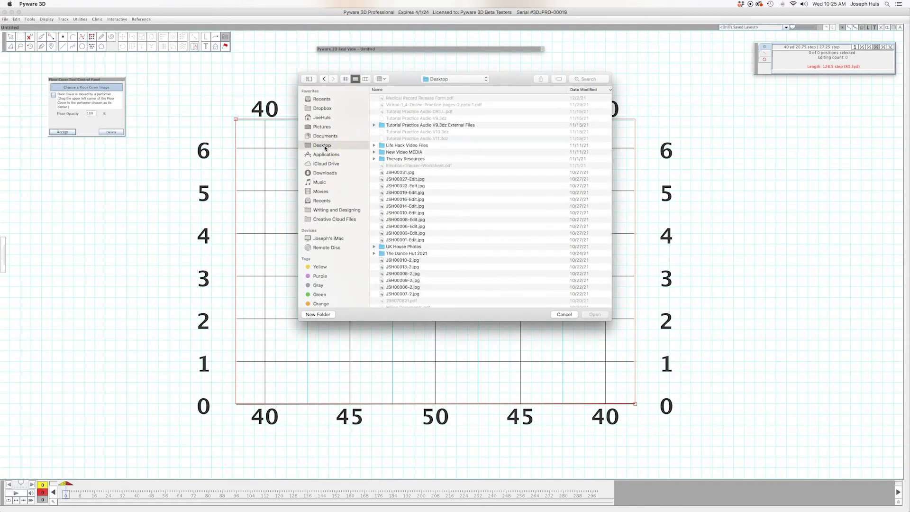
pyautogui.click(397, 99)
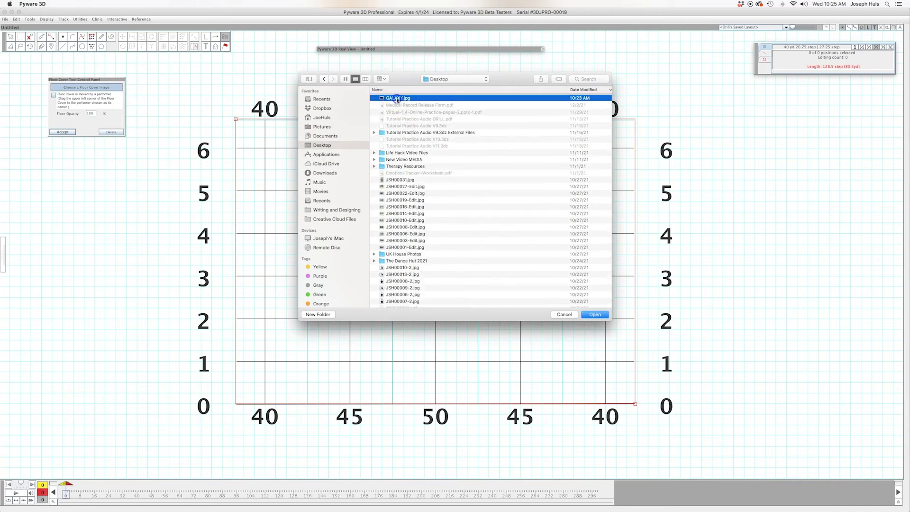
pyautogui.doubleClick(397, 99)
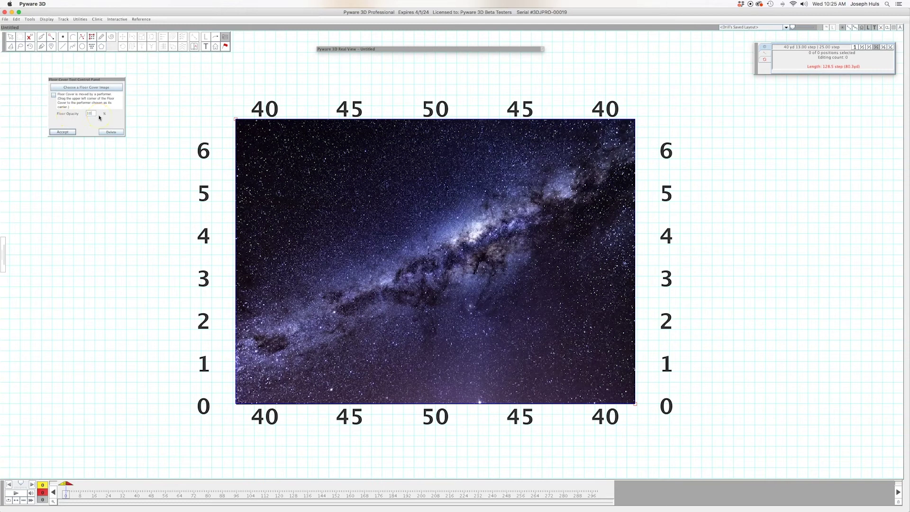
# Step: Adjust the floor cover's opacity so the grid lines show through the galaxy image, and accept the setting
pyautogui.click(69, 131)
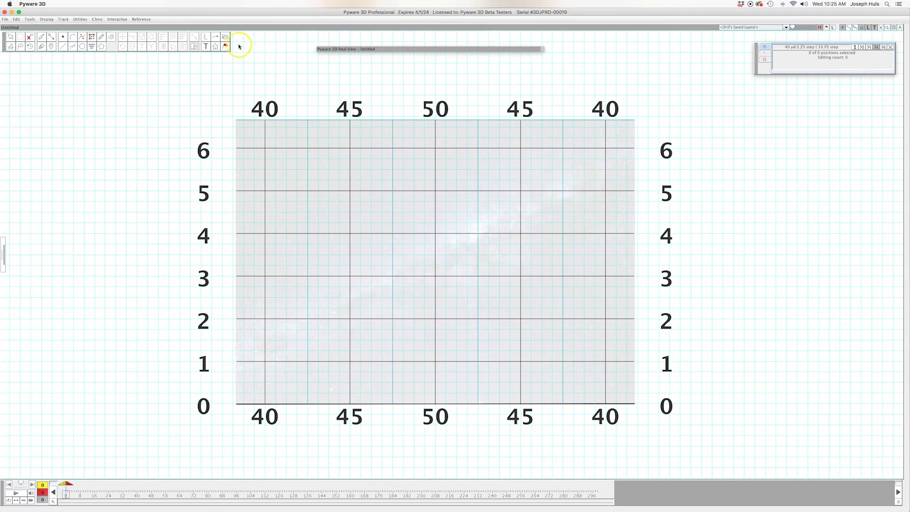
pyautogui.click(225, 37)
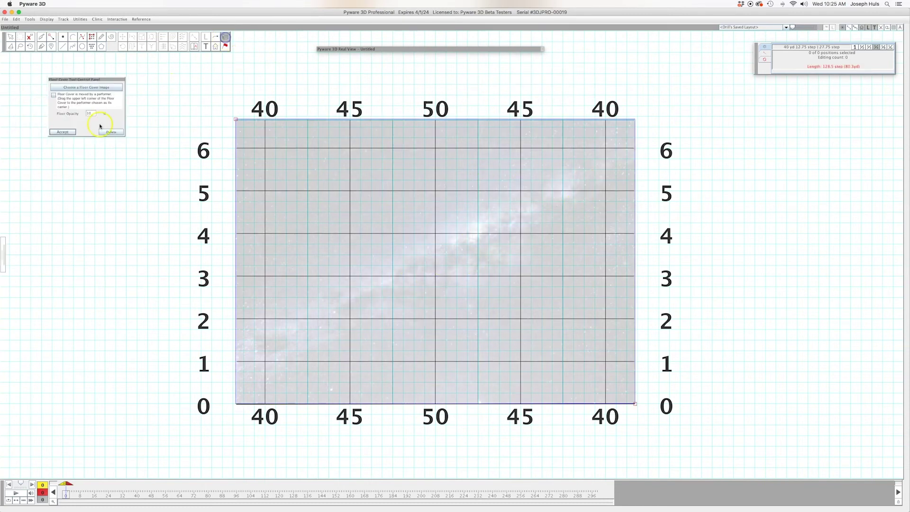
pyautogui.click(67, 133)
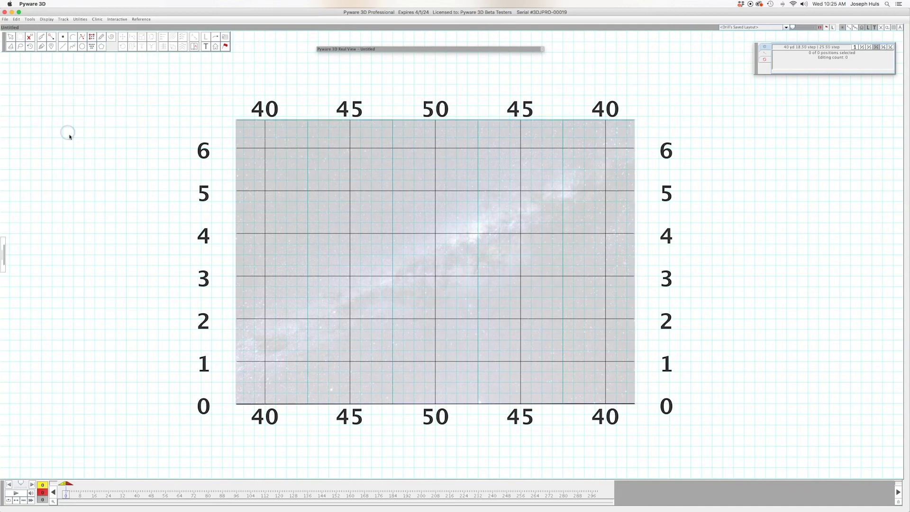
pyautogui.click(225, 37)
pyautogui.click(91, 113)
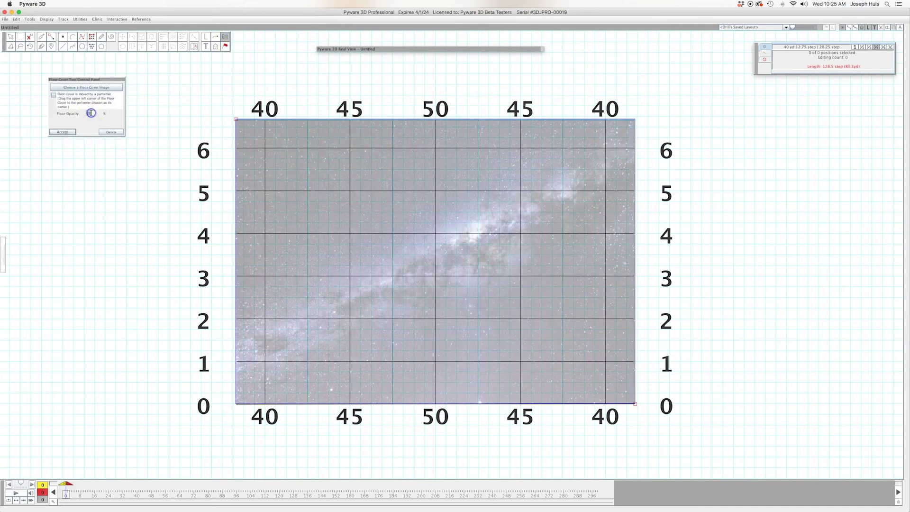
pyautogui.click(76, 133)
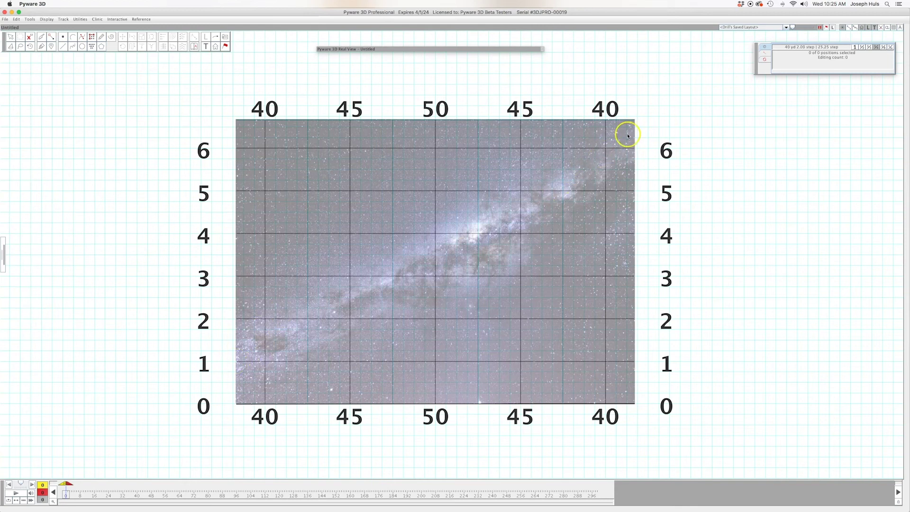
# Step: Expand and enlarge the Real View window, examine the floor cover from a higher camera angle, and collapse the window
pyautogui.click(469, 49)
pyautogui.moveTo(541, 214); pyautogui.dragTo(840, 417)
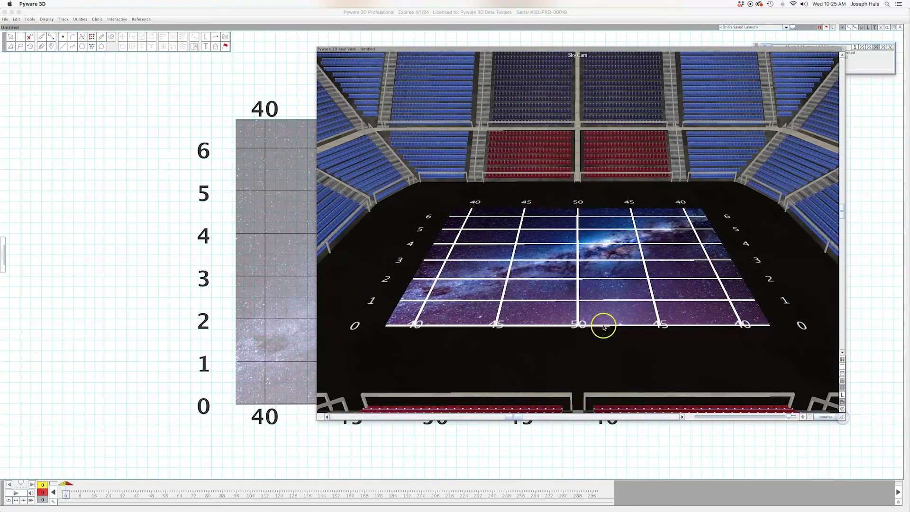
pyautogui.moveTo(607, 264); pyautogui.dragTo(579, 233)
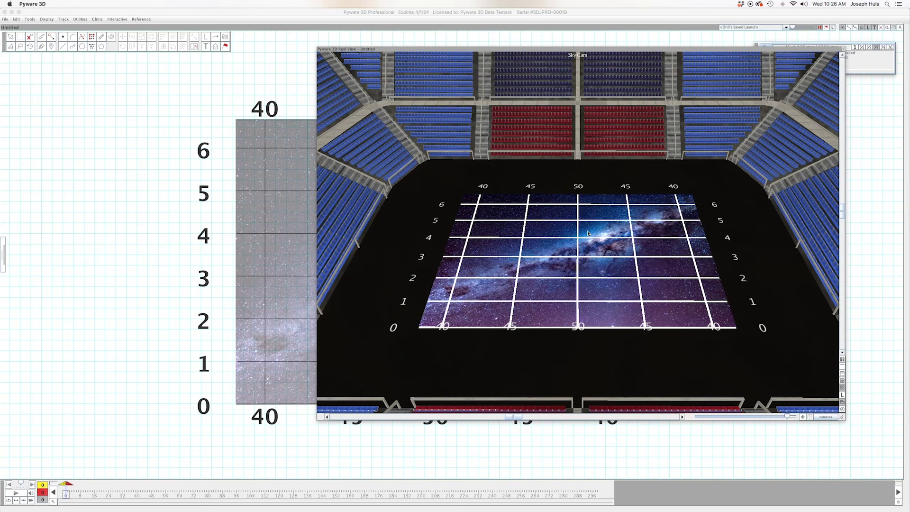
pyautogui.click(583, 67)
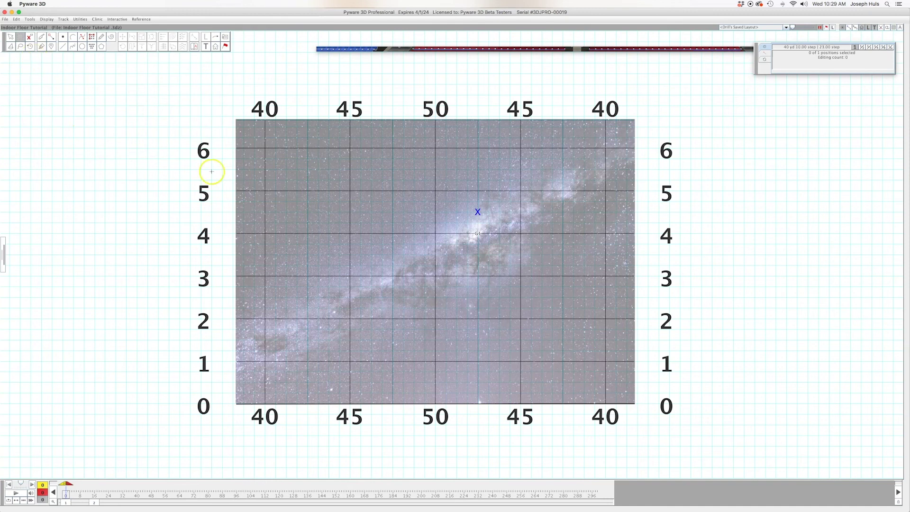
# Step: Select the performer at count 0 and check its position in the set at count 16
pyautogui.moveTo(465, 199); pyautogui.dragTo(488, 218)
pyautogui.click(502, 227)
pyautogui.click(479, 209)
pyautogui.click(92, 502)
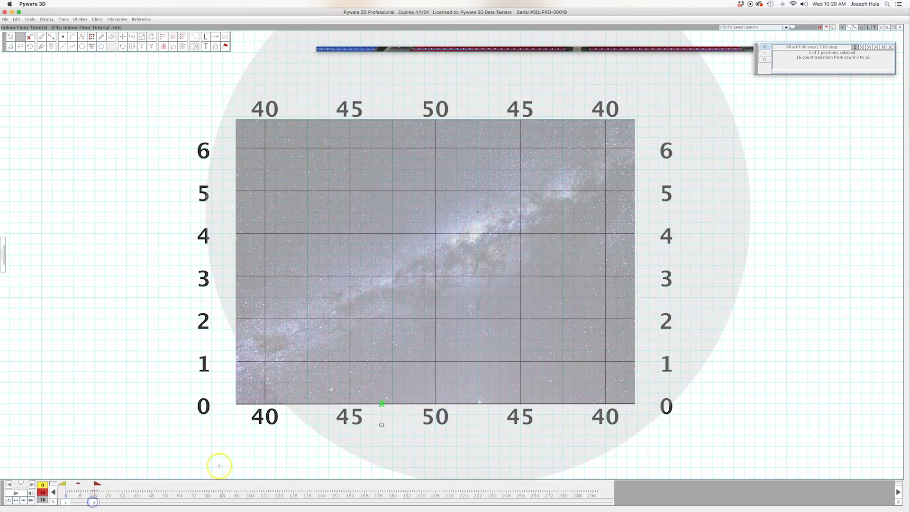
pyautogui.click(443, 378)
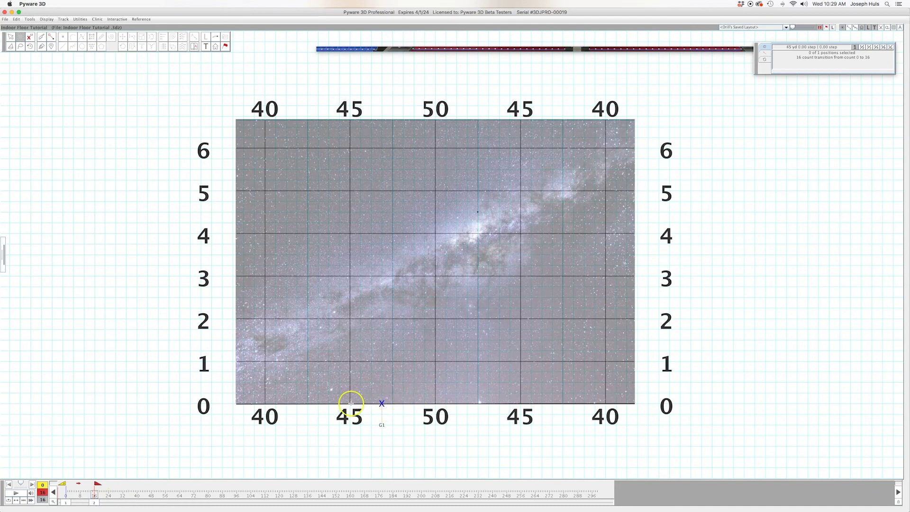
# Step: Preview the performer coordinate sheet using quarter-step resolution and the quarter-page list size, and zoom in on the page
pyautogui.click(5, 19)
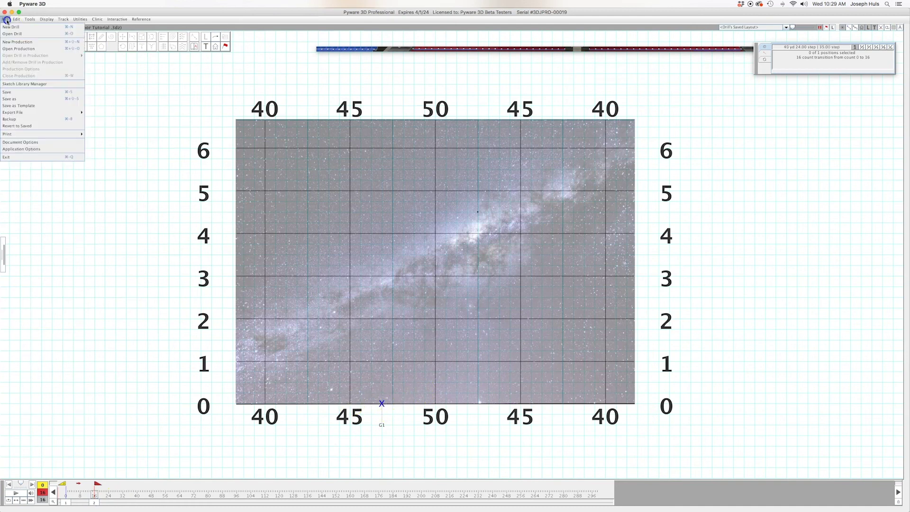
pyautogui.moveTo(25, 135)
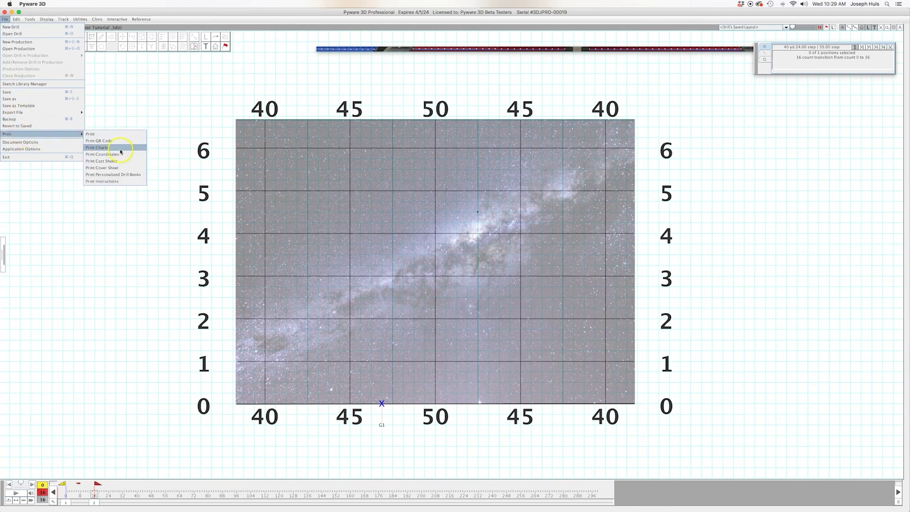
pyautogui.click(120, 153)
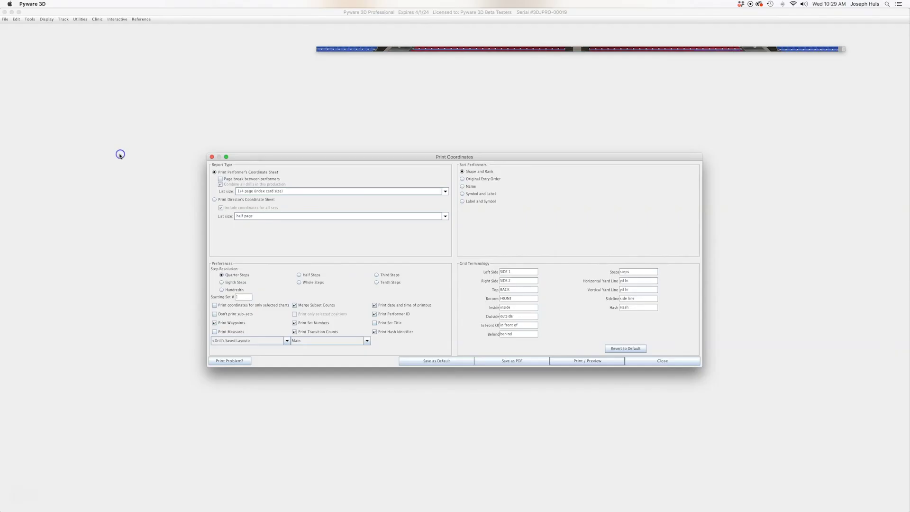
pyautogui.click(596, 361)
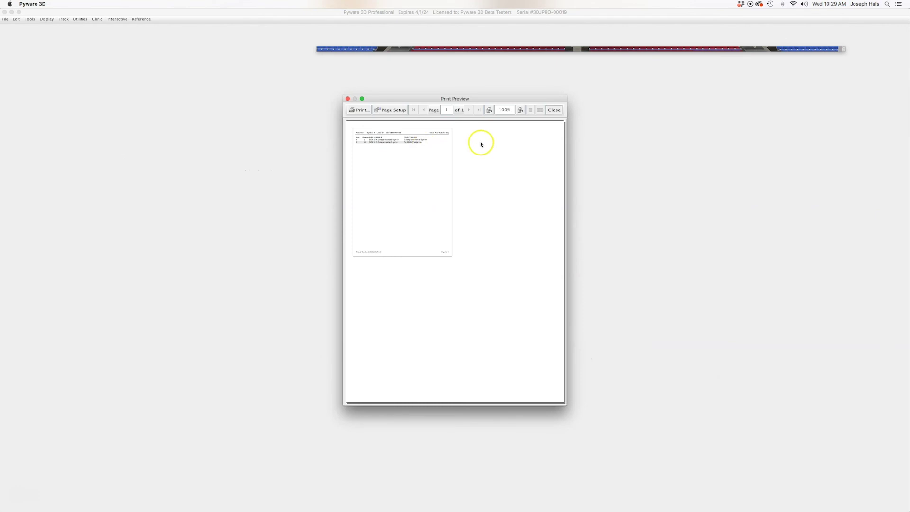
pyautogui.click(521, 110)
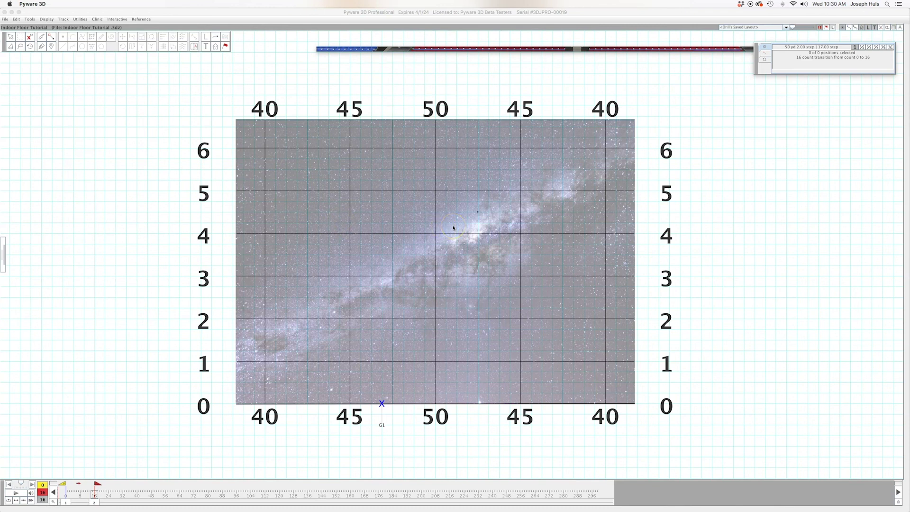
# Step: Move the collapsed Real View window so it is centred just above the grid's yard-line numbers
pyautogui.moveTo(497, 48); pyautogui.dragTo(355, 70)
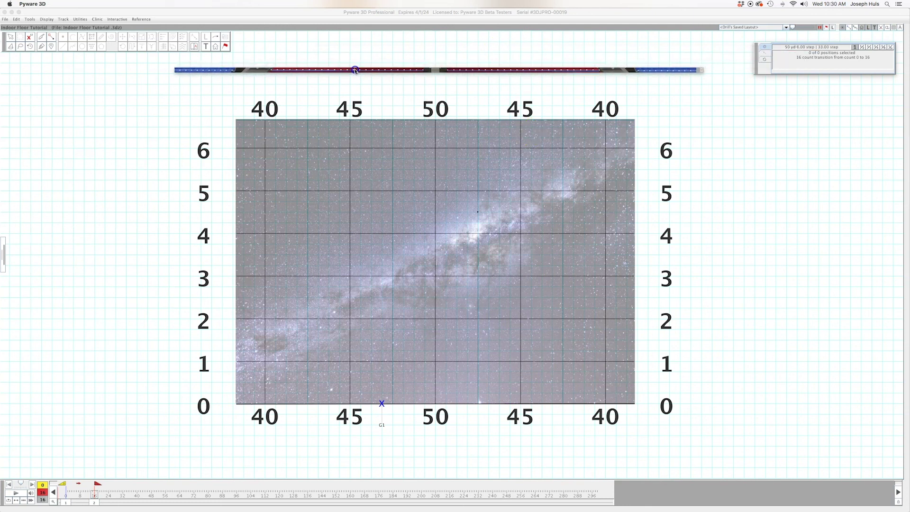